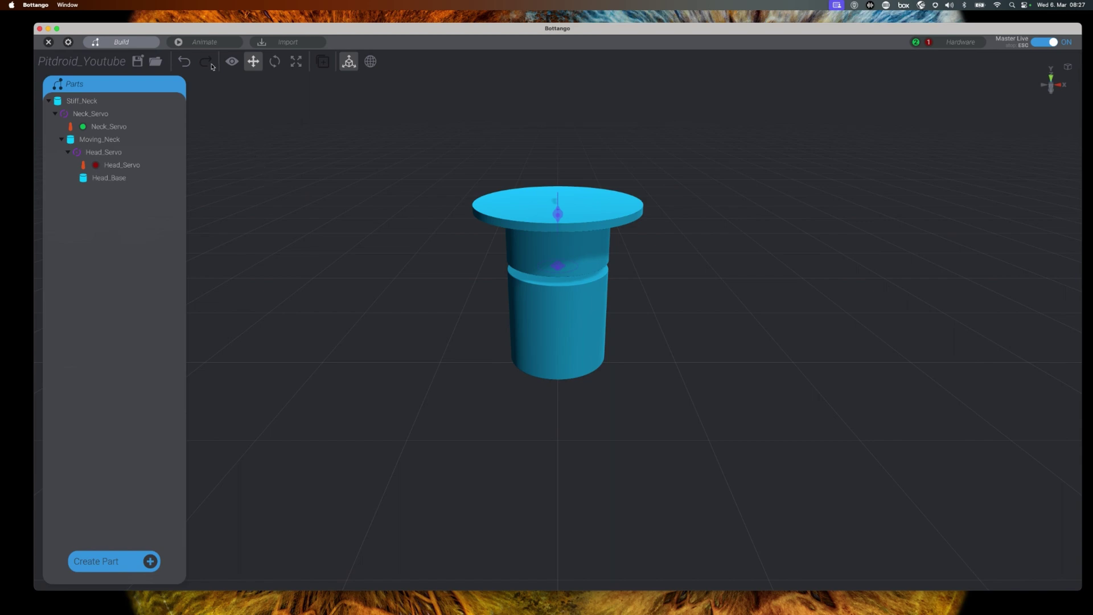
Step: Switch the project from building to animating the parts on the timeline
click(209, 43)
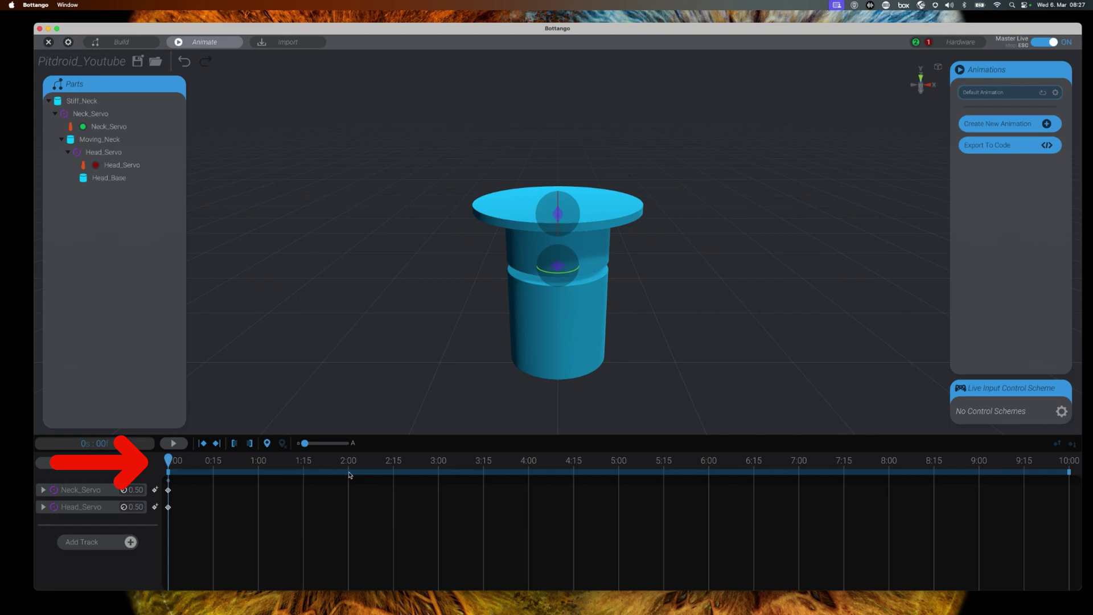
click(306, 444)
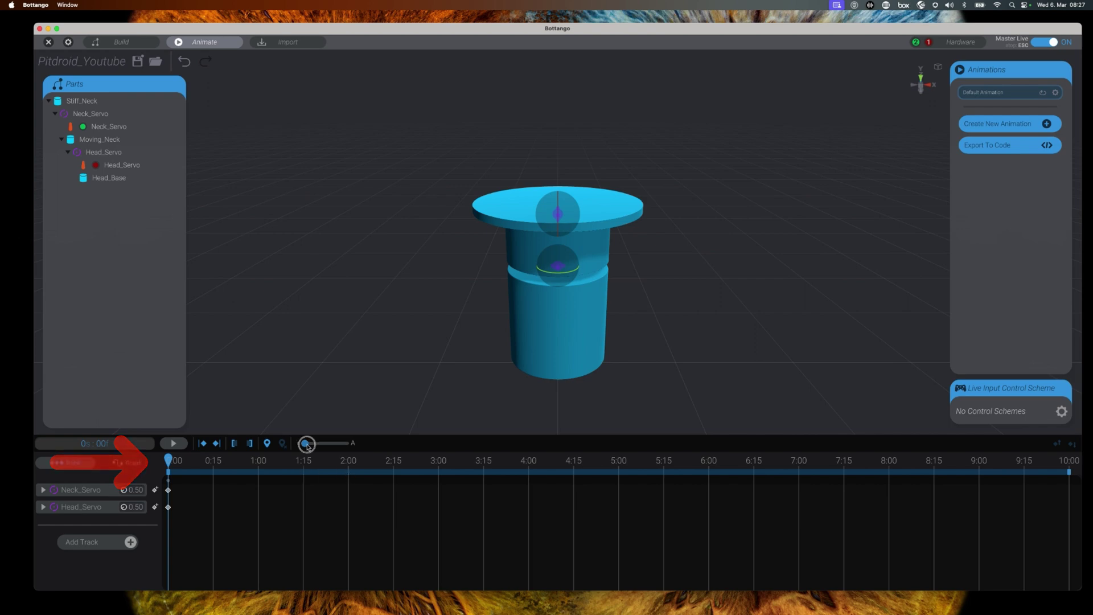
drag(307, 446, 304, 445)
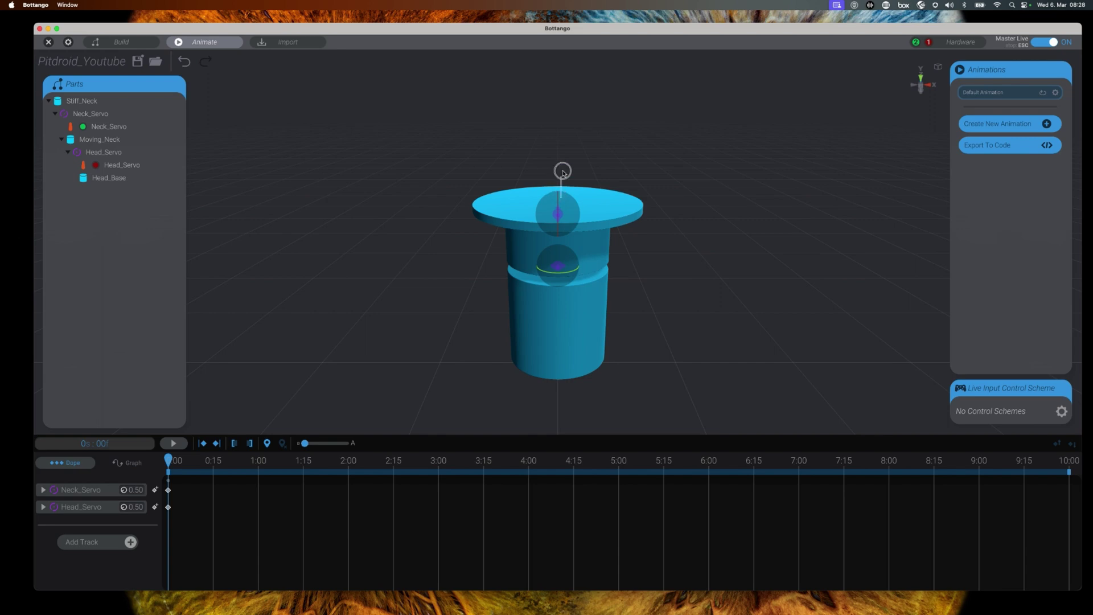
Step: Select Head_Servo and test its position at value 1 at the start of the timeline, restoring it to 0.5
click(558, 189)
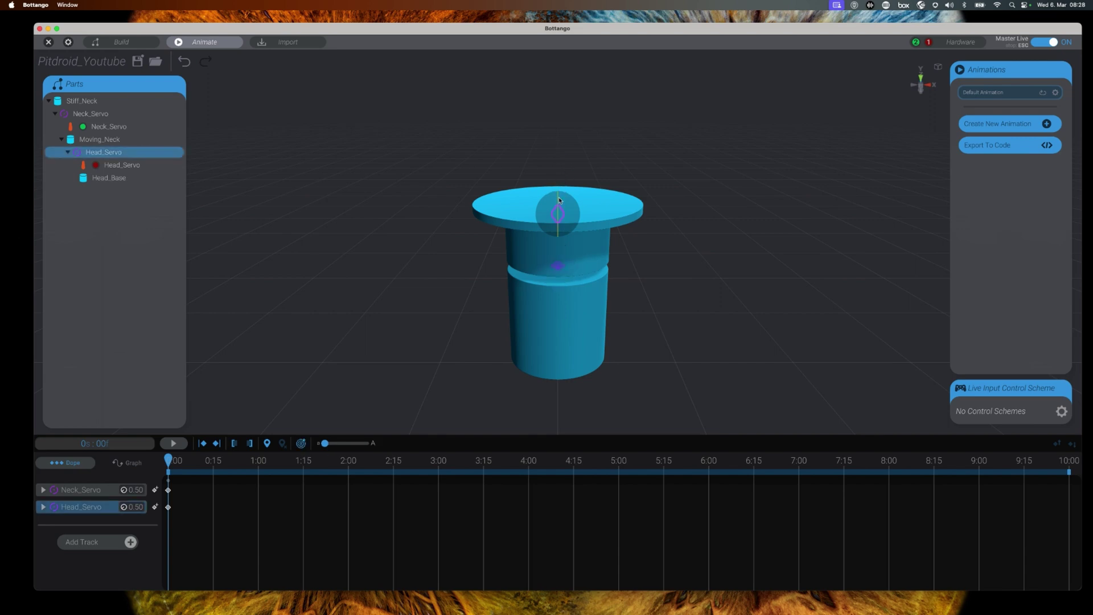
double_click(134, 506)
text(1)
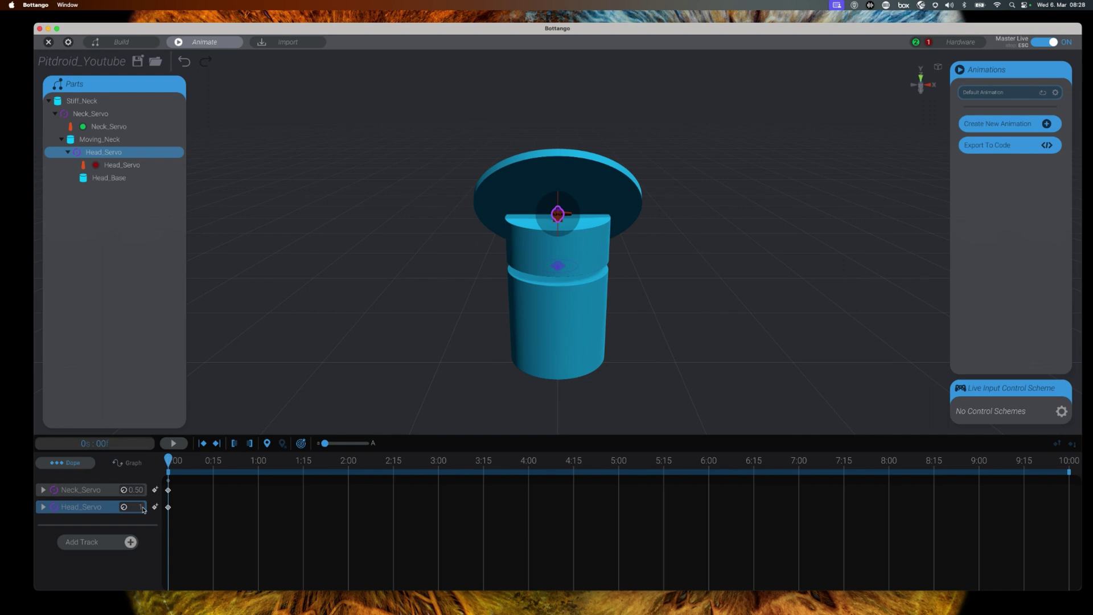
text(.5)
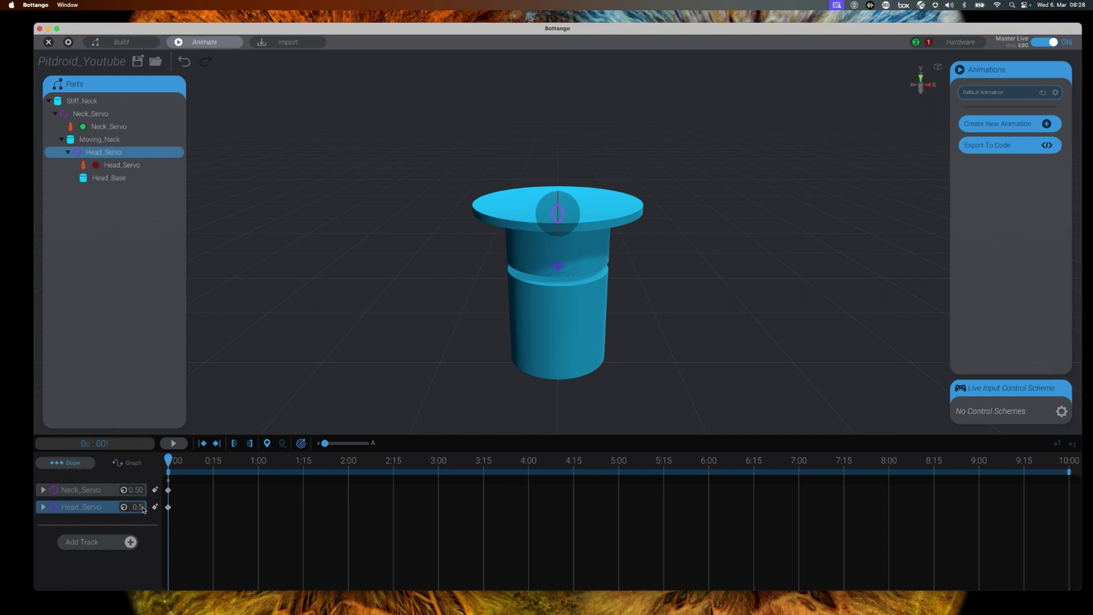
key(Return)
Step: Test Head_Servo's opposite position with value 0 at the start of the timeline, and return it to 0.5
double_click(143, 510)
text(0)
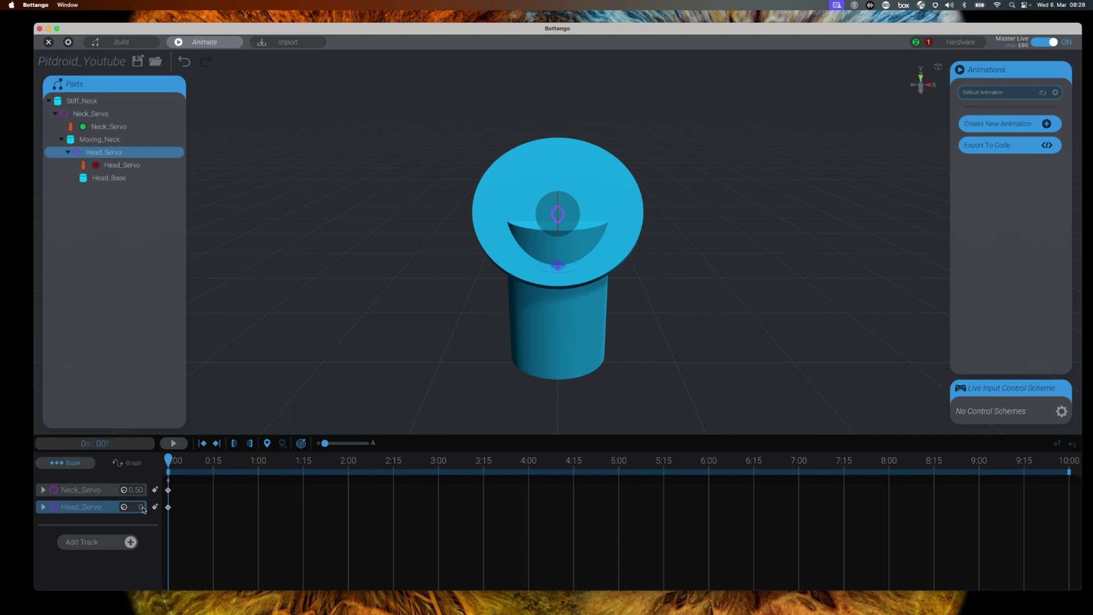
text(.5)
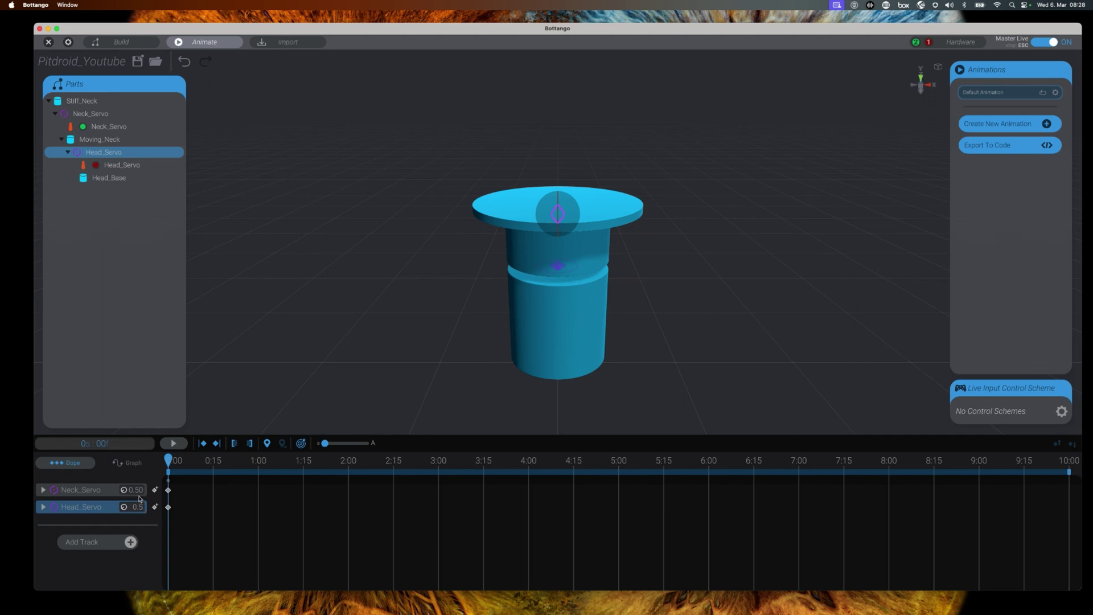
click(138, 492)
Step: Add a marker at 1:00 on the Head_Servo track and keyframe the servo at 1
drag(169, 462, 259, 467)
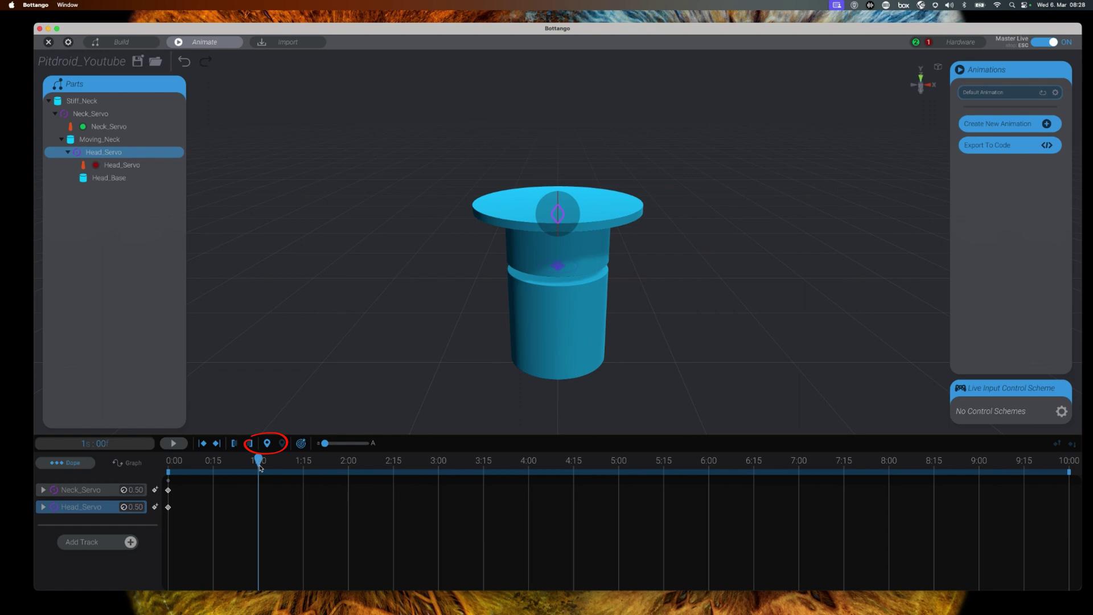
click(268, 444)
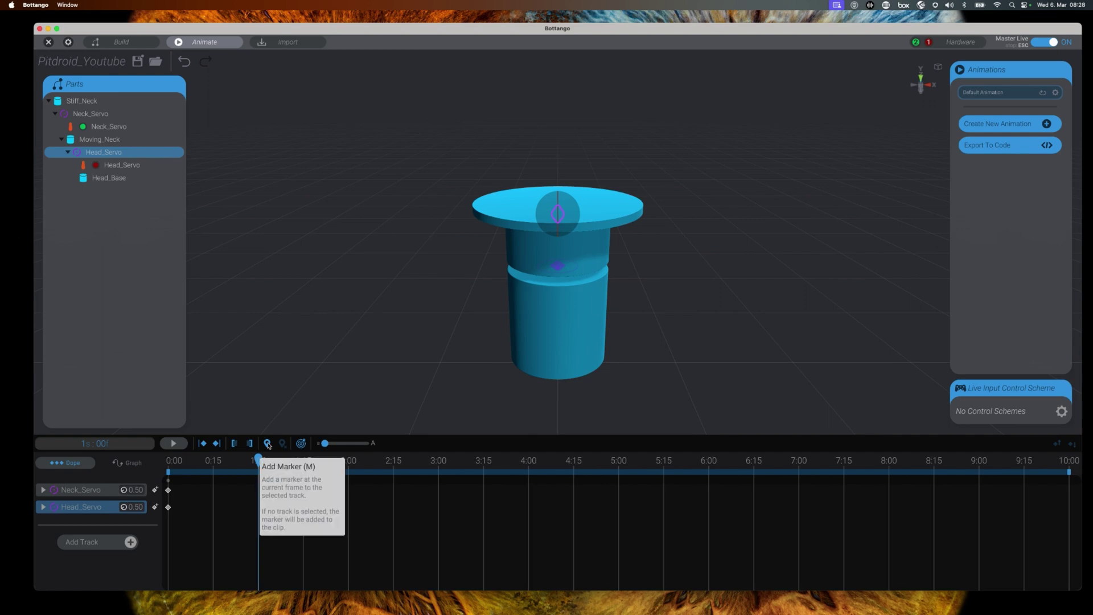
click(267, 443)
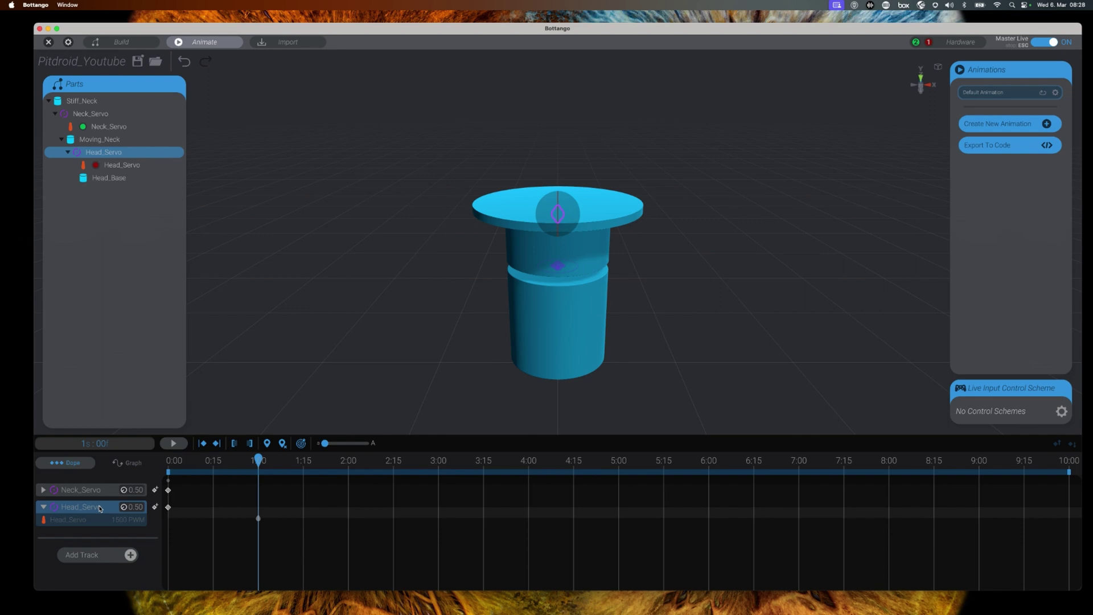
click(135, 508)
text(1)
click(155, 506)
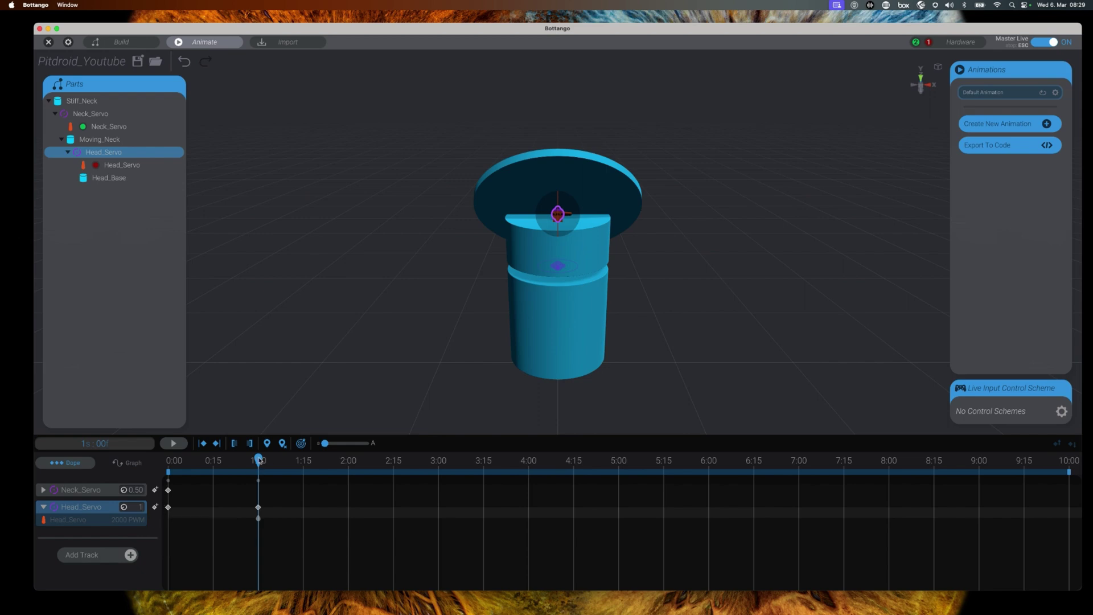
Step: Add a marker at 4:00 on the Head_Servo track and set a keyframe value of 0 there
drag(259, 460, 528, 481)
click(269, 447)
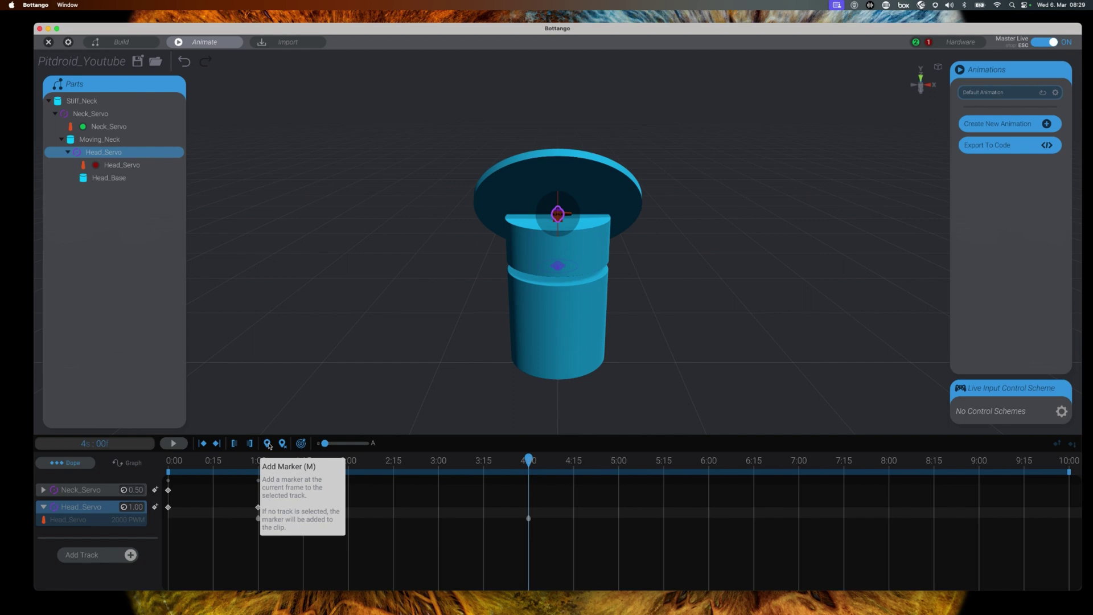
click(133, 507)
text(00)
key(Return)
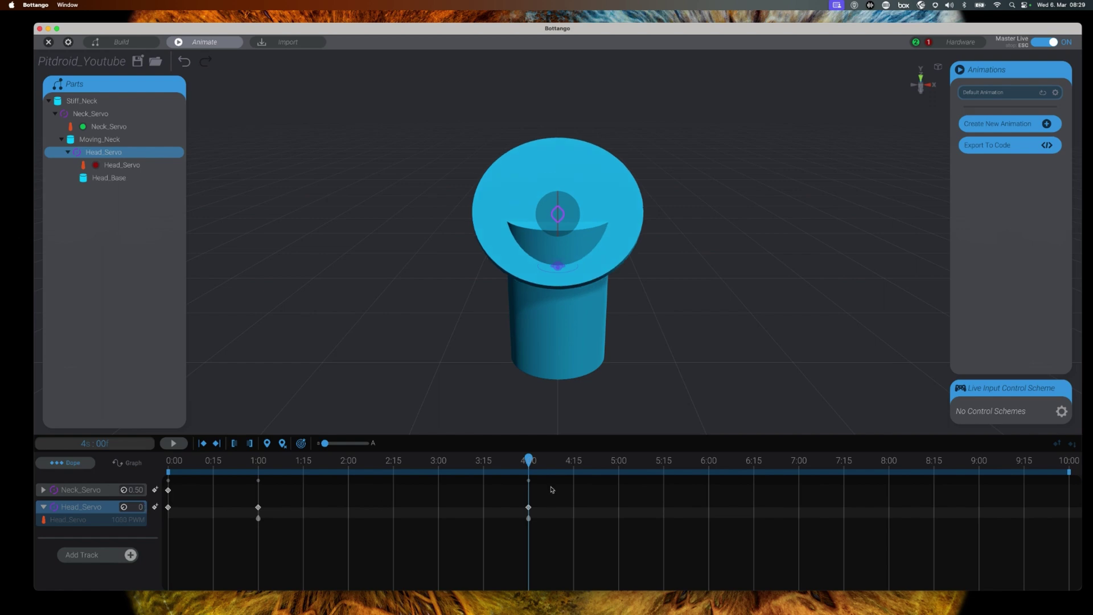
Step: Add a marker at 6:00 on the Head_Servo track and set its keyframe value to 0.5
click(709, 459)
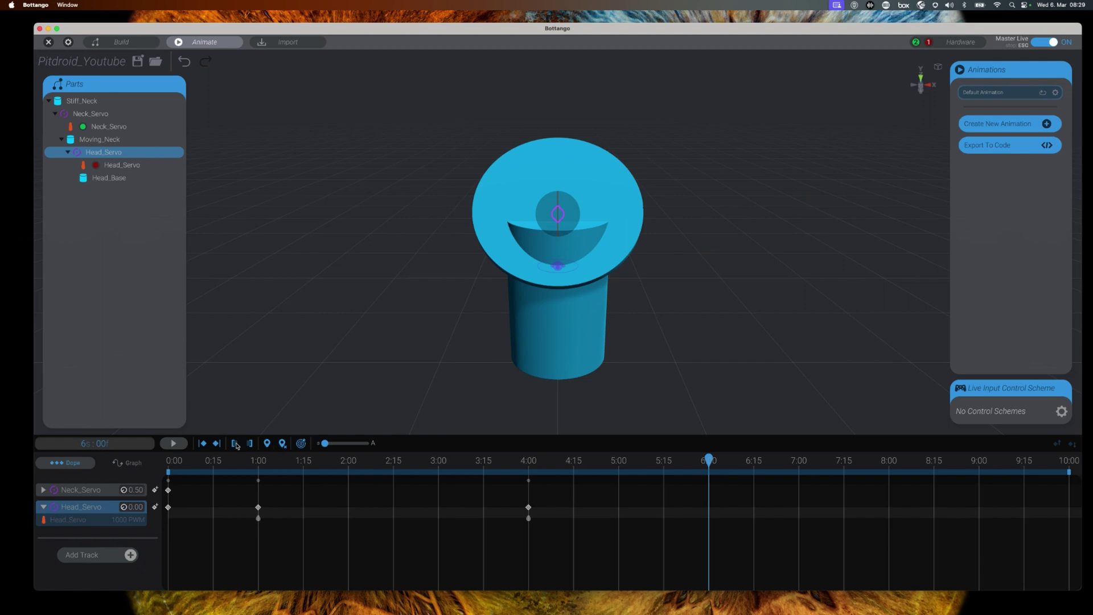
click(267, 443)
text(0.5)
key(Return)
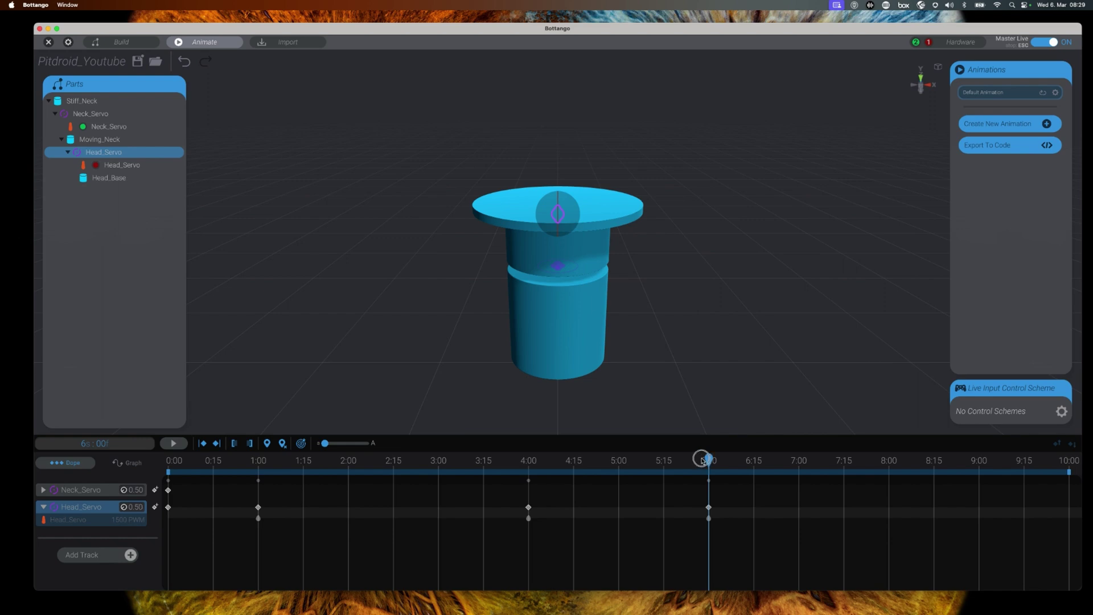
Step: Add a marker at 0:15 on the Neck_Servo track and keyframe the servo at 1
drag(709, 459, 318, 459)
click(283, 442)
drag(242, 459, 213, 454)
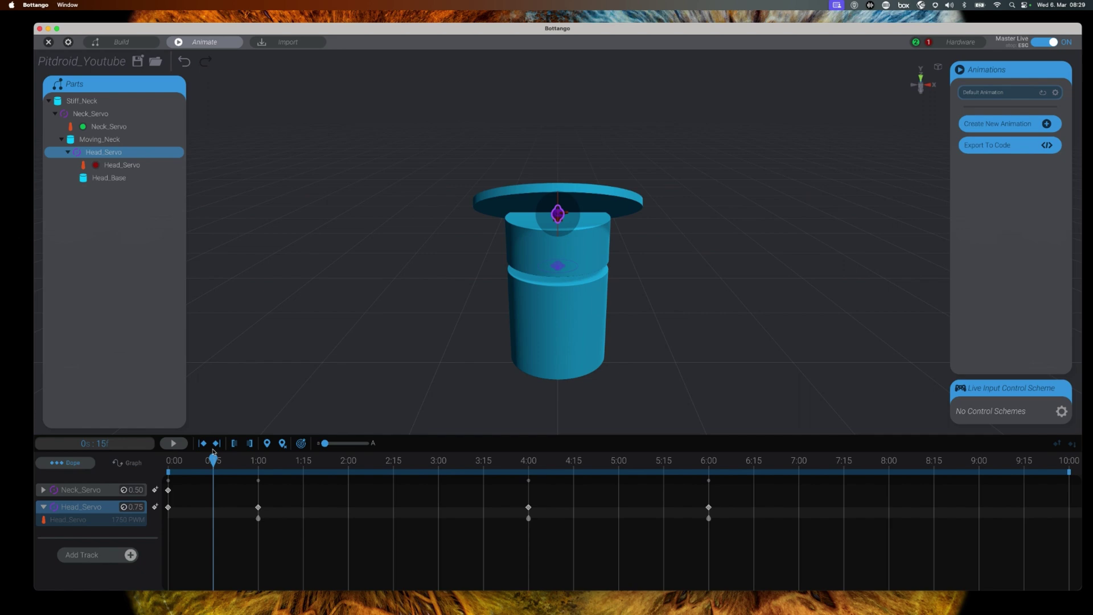
click(80, 490)
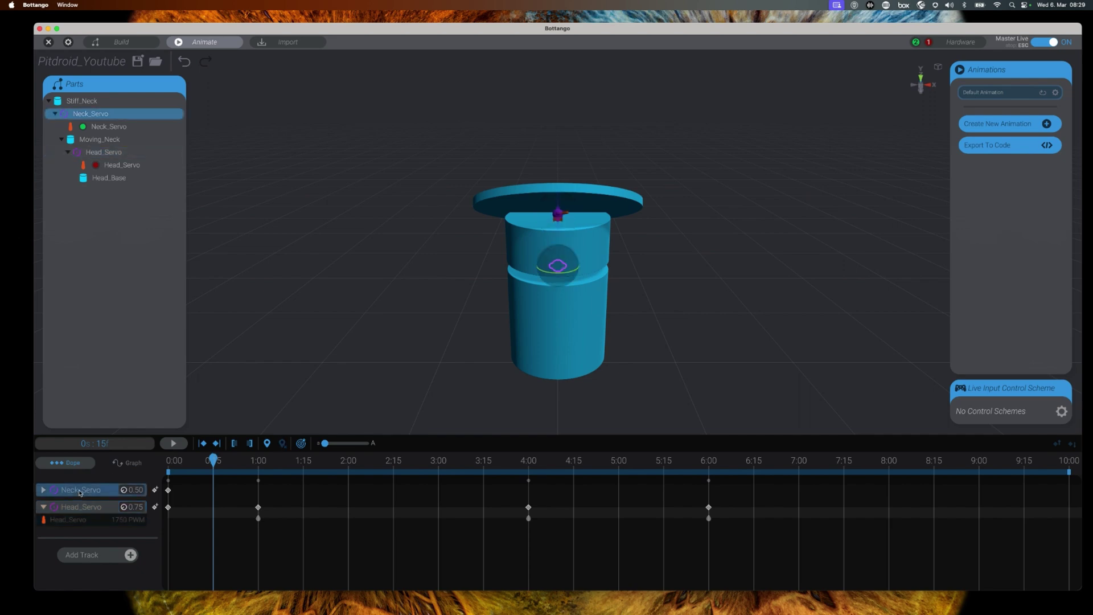
click(268, 444)
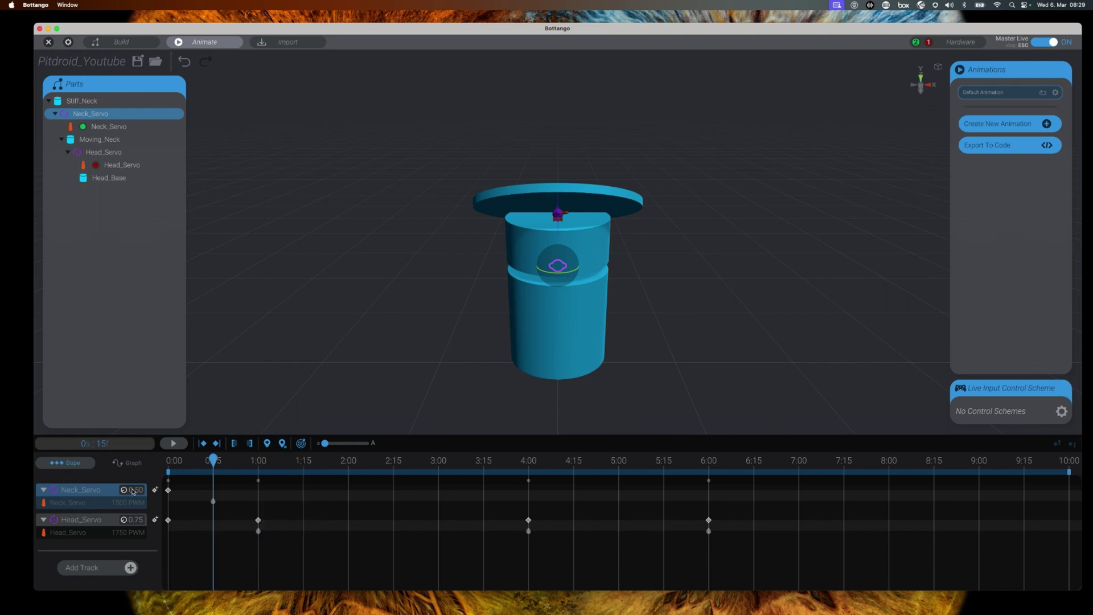
drag(136, 492, 143, 492)
click(153, 490)
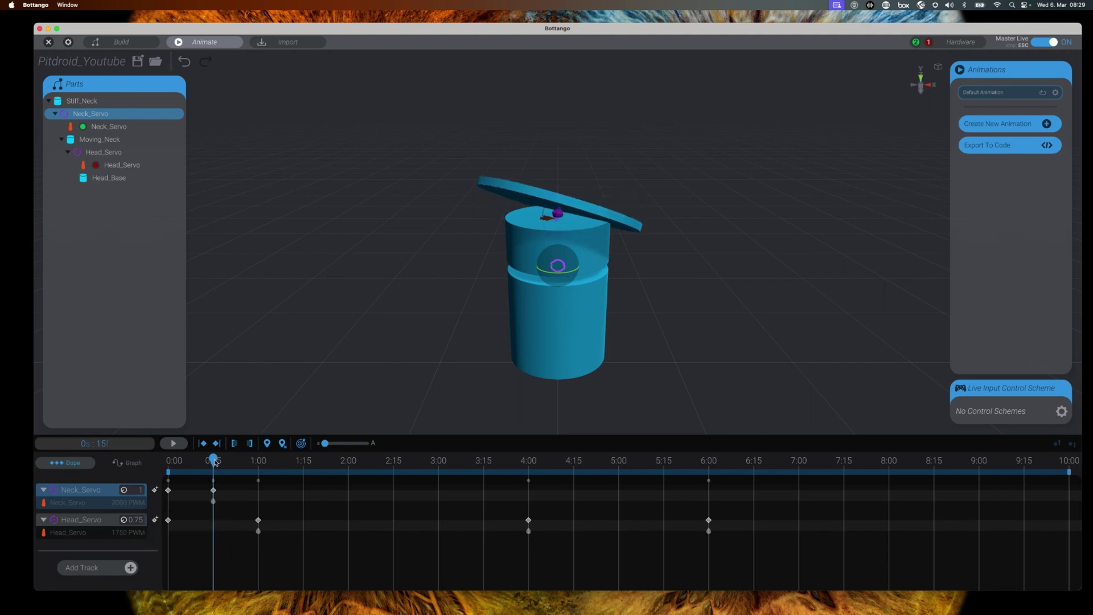
Step: Add a marker at 2:00 on the Neck_Servo track and set a keyframe value of 0 there
drag(213, 460, 348, 480)
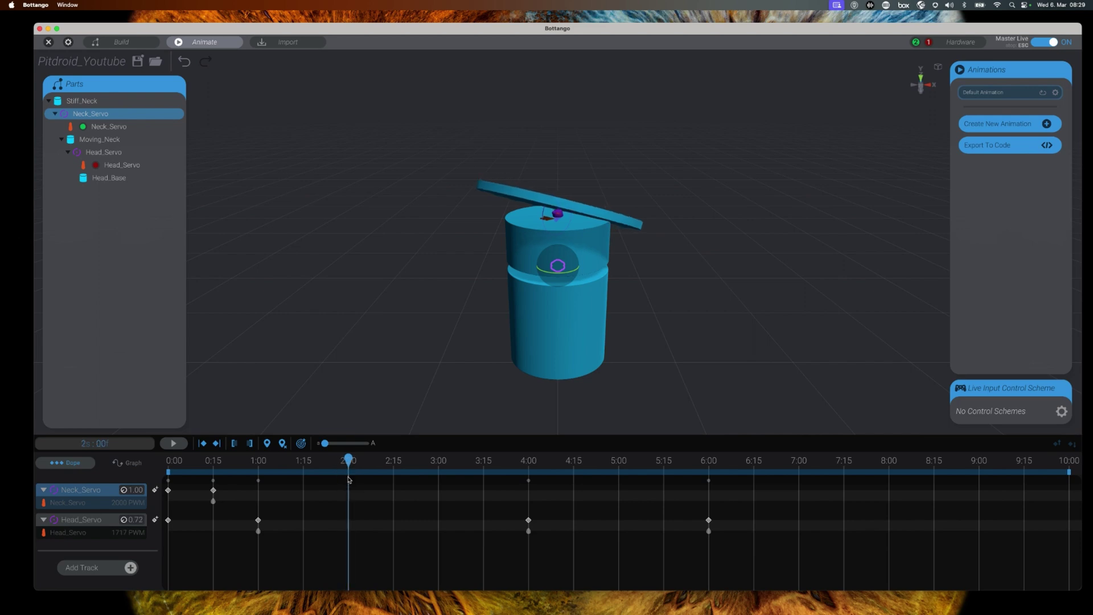
click(267, 443)
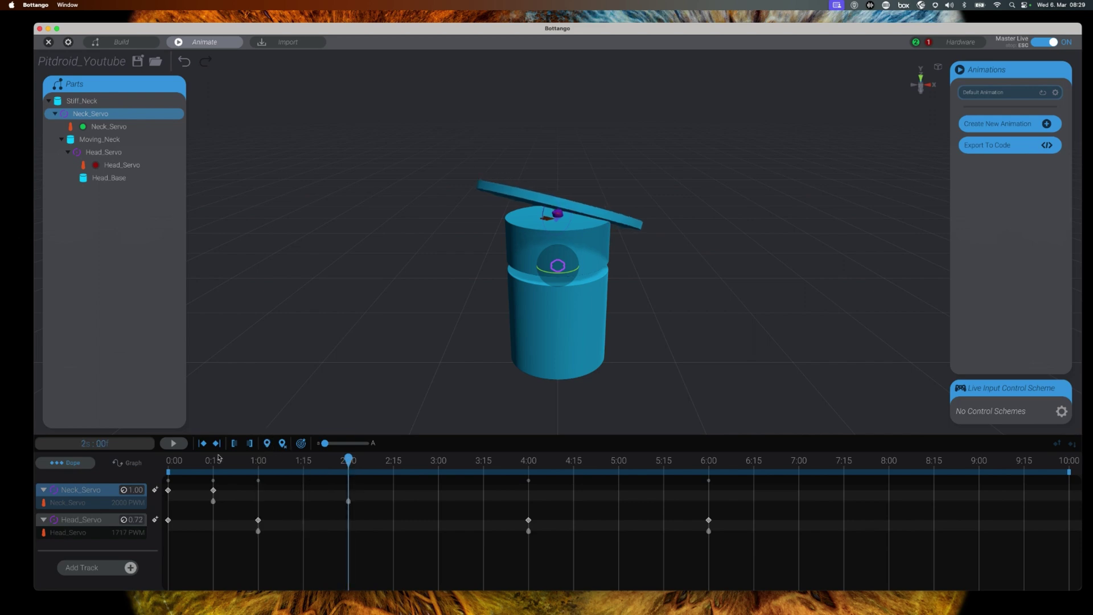
click(136, 492)
text(0)
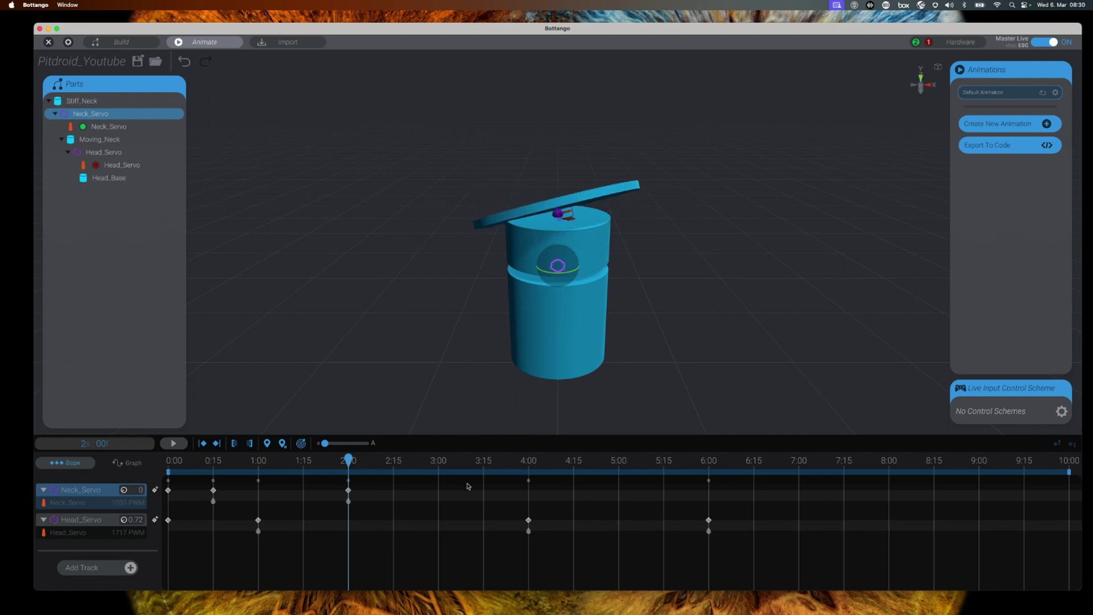
Step: Add a marker at 4:00 on the Neck_Servo track and set its keyframe value to 0.5
click(529, 474)
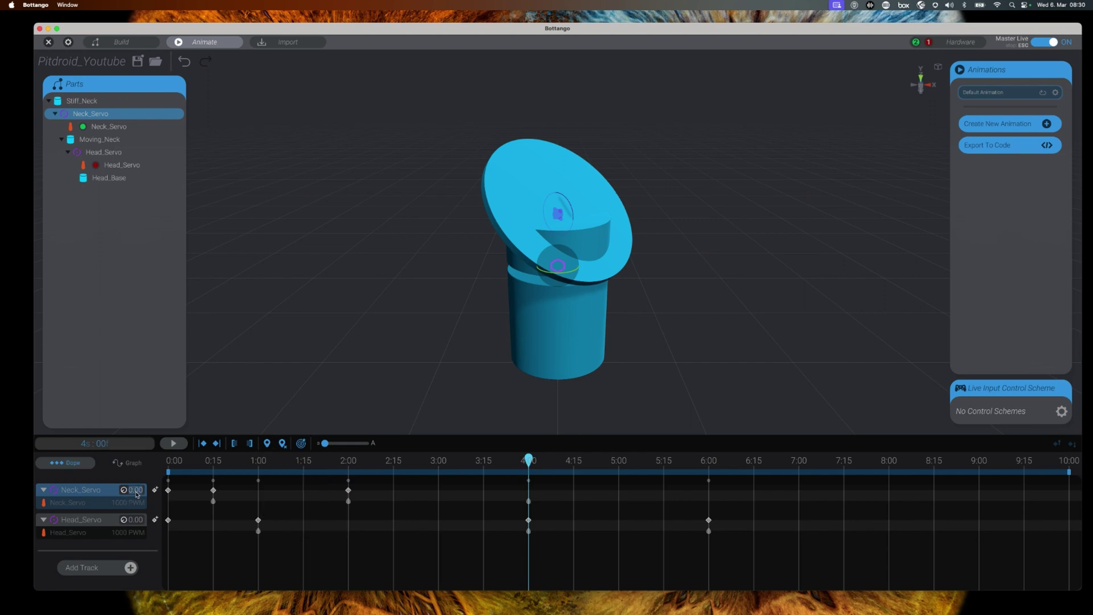
text(5)
key(Return)
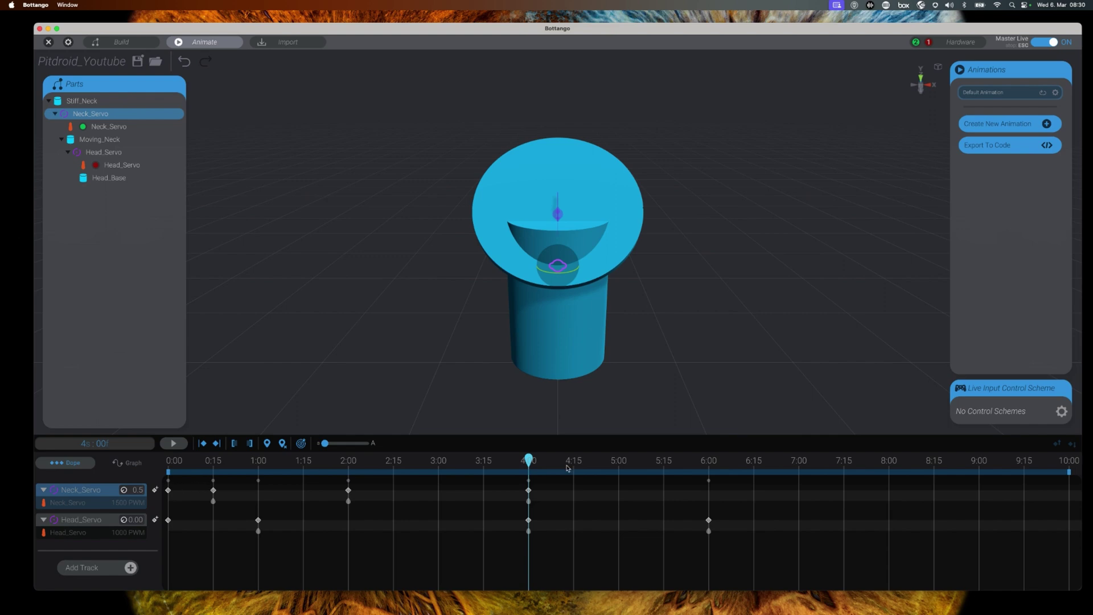
Step: Preview the animation from 0:00 and shorten its end to 6:15
drag(532, 459, 533, 460)
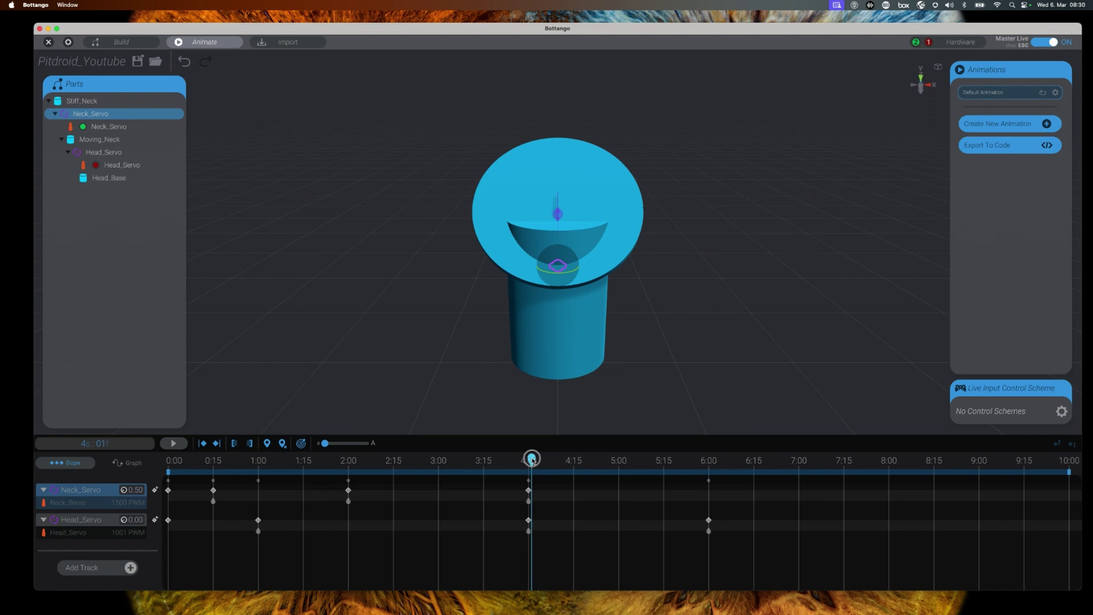
drag(532, 459, 138, 482)
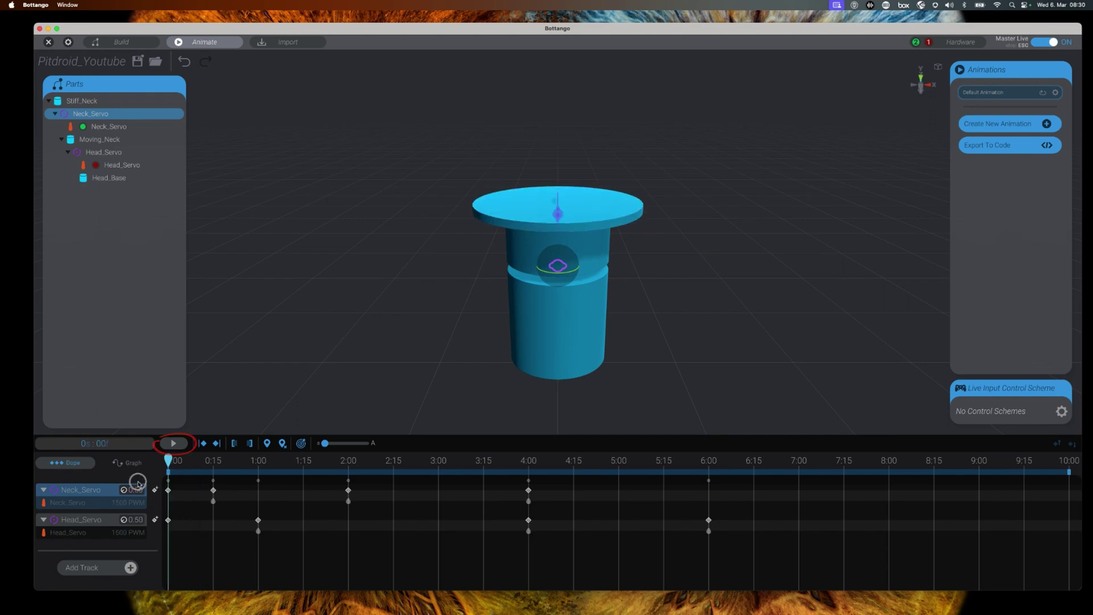
click(174, 446)
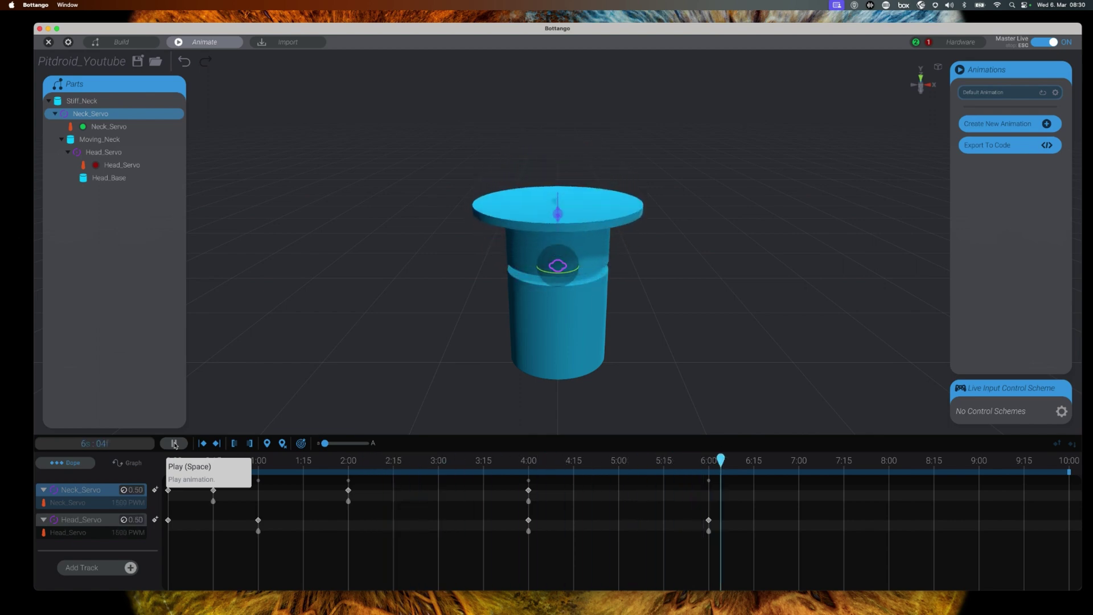
click(175, 443)
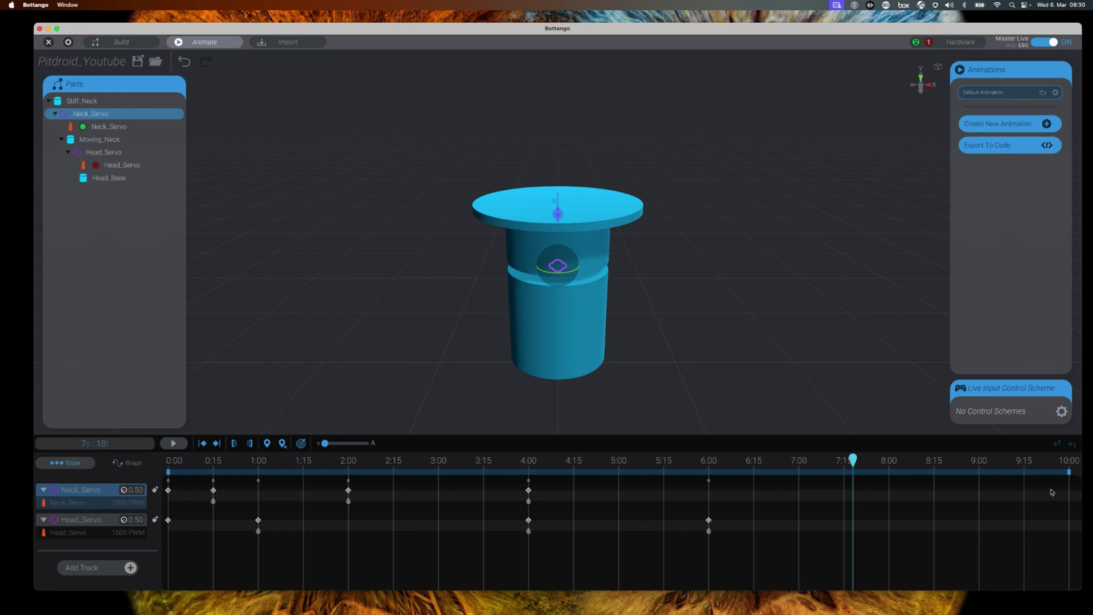
drag(1069, 472, 755, 489)
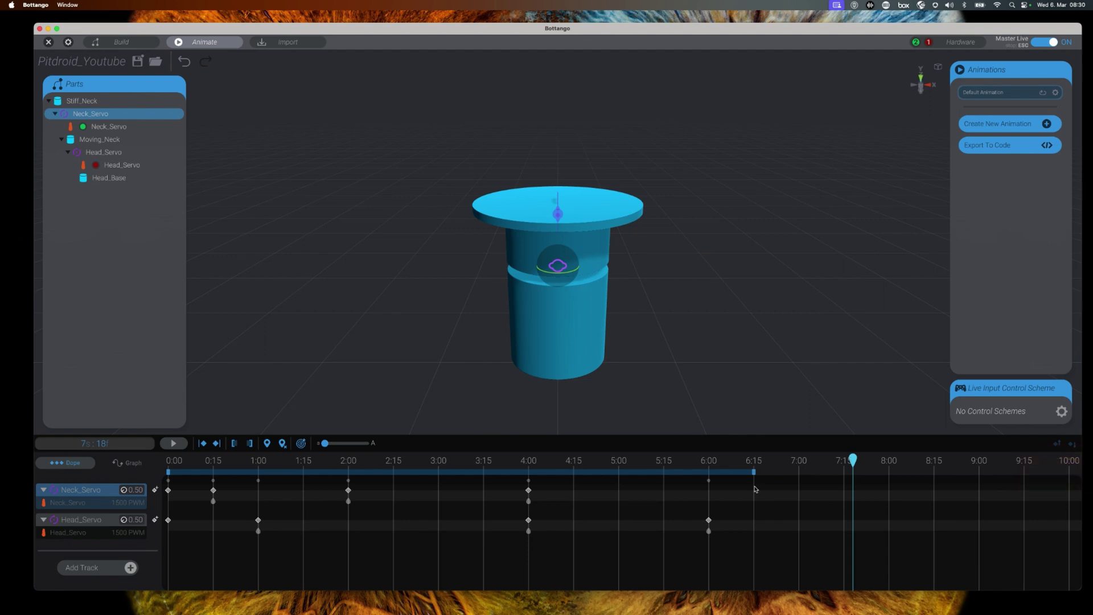